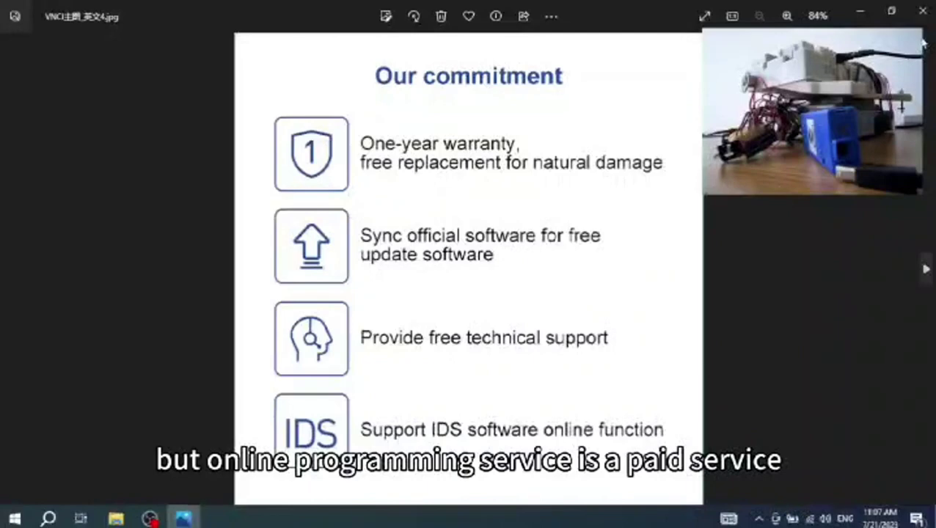
# Step: Close the product photo viewer and picture folder, then open the VNCI MF J2534 software folder
pyautogui.click(922, 11)
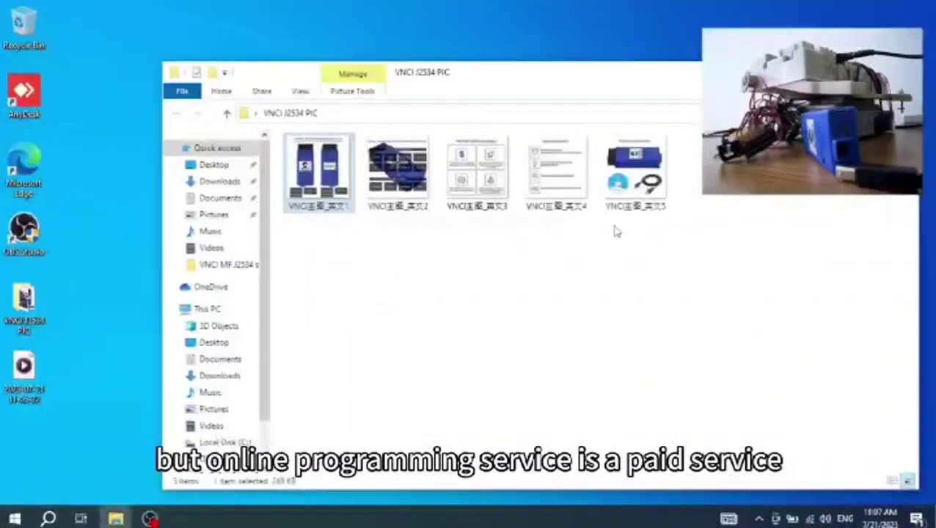
pyautogui.click(909, 72)
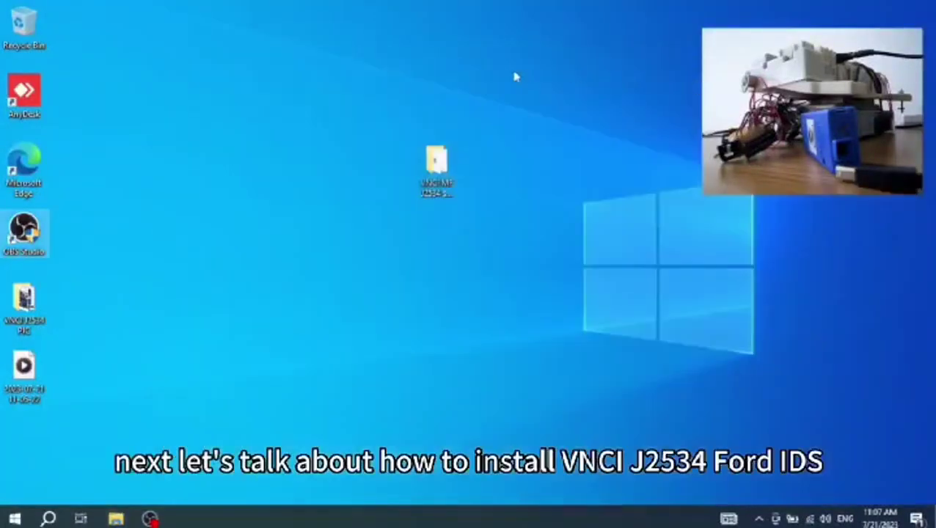
pyautogui.click(434, 169)
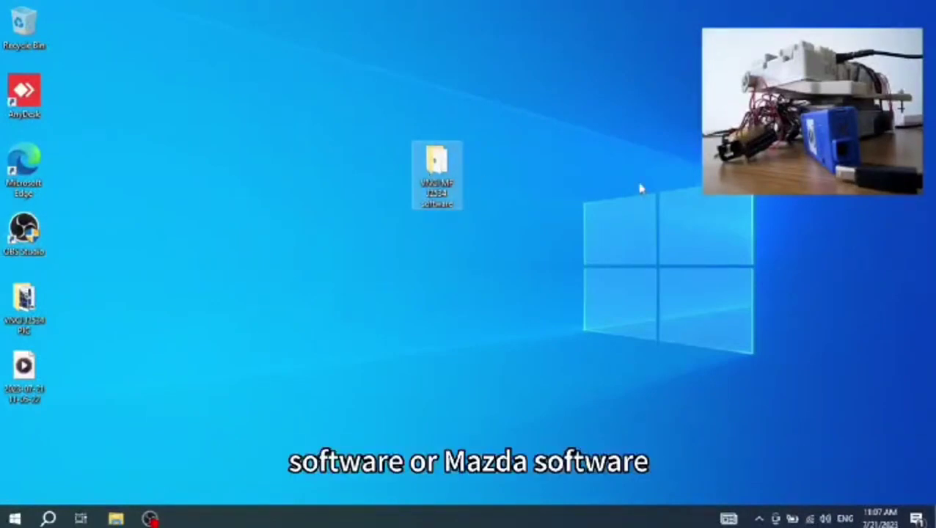
pyautogui.doubleClick(454, 160)
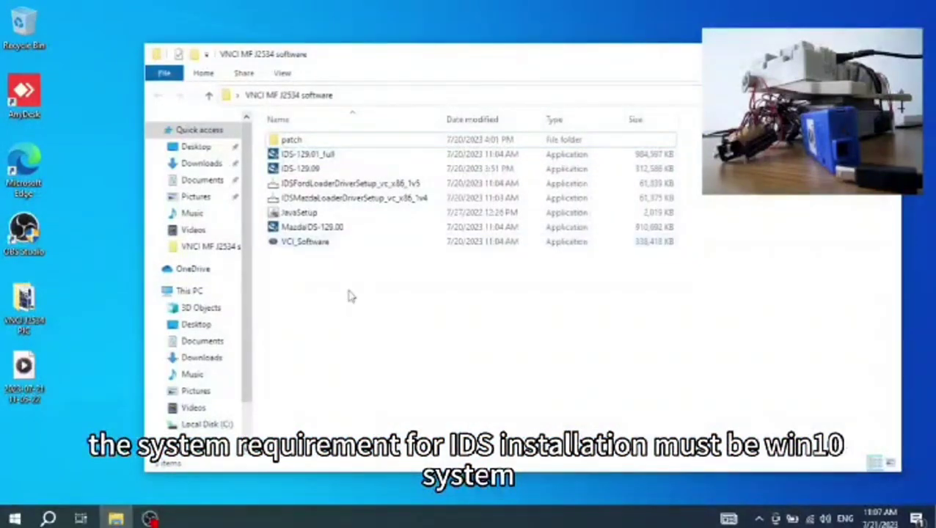
pyautogui.click(393, 214)
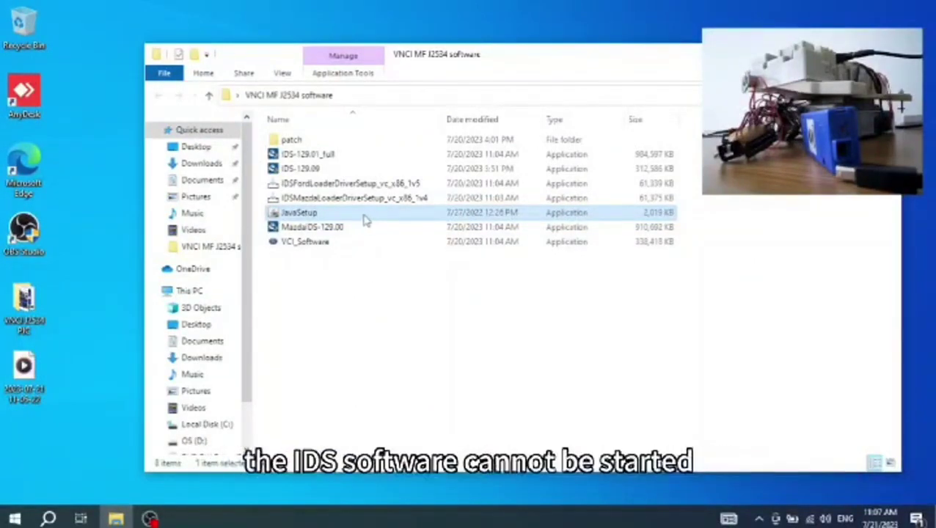
pyautogui.moveTo(365, 221)
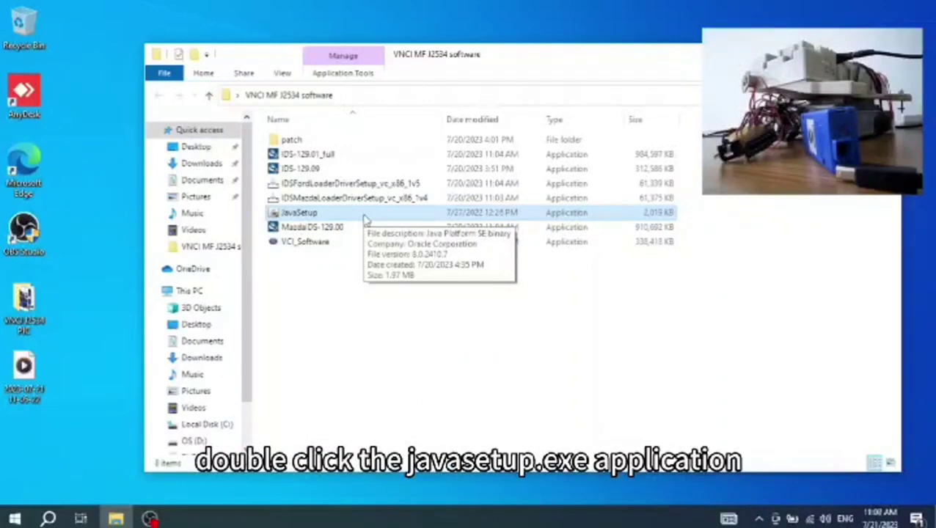
pyautogui.click(324, 297)
pyautogui.click(328, 218)
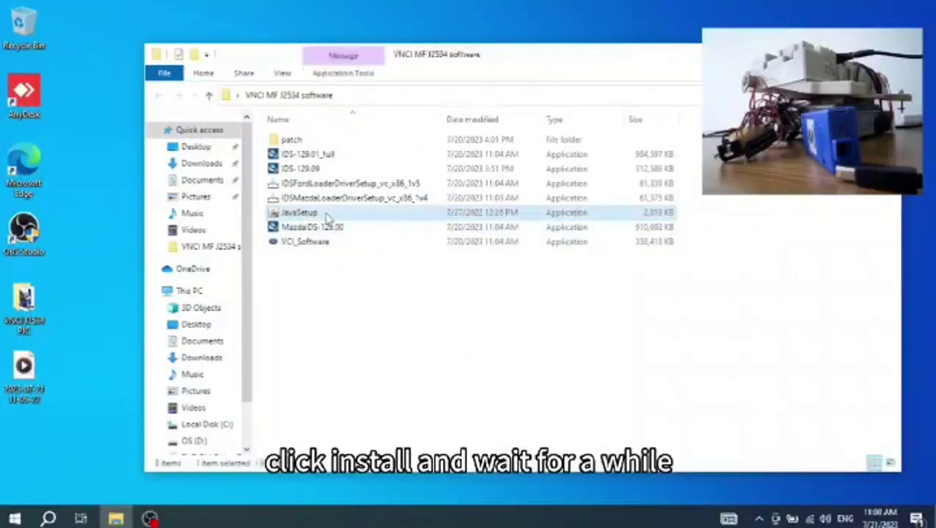
# Step: Run JavaSetup and accept its license terms to install Java
pyautogui.doubleClick(328, 217)
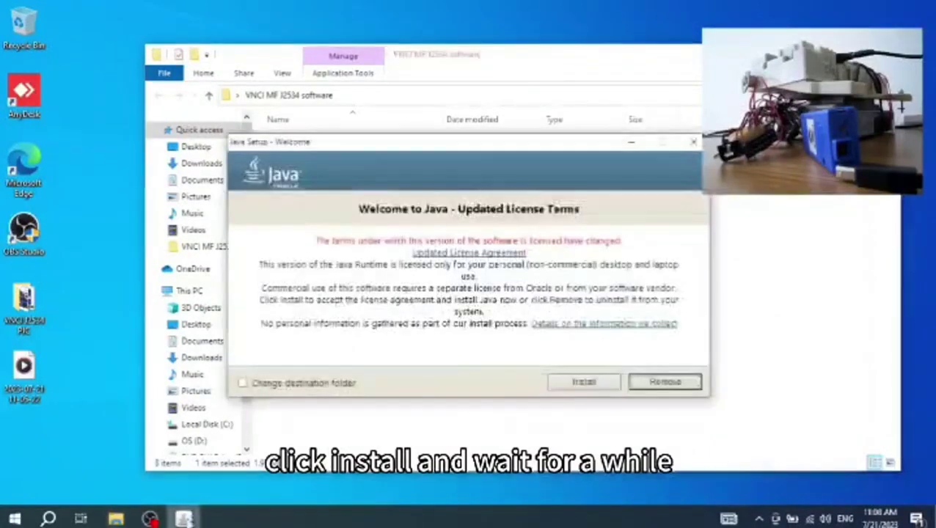
pyautogui.click(575, 382)
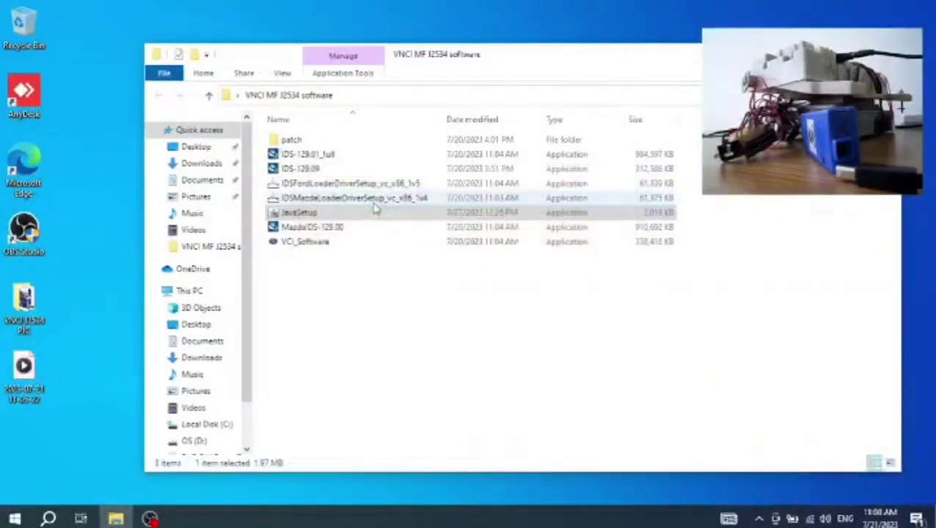
# Step: Launch the VCI_Software installer from the software folder
pyautogui.click(361, 295)
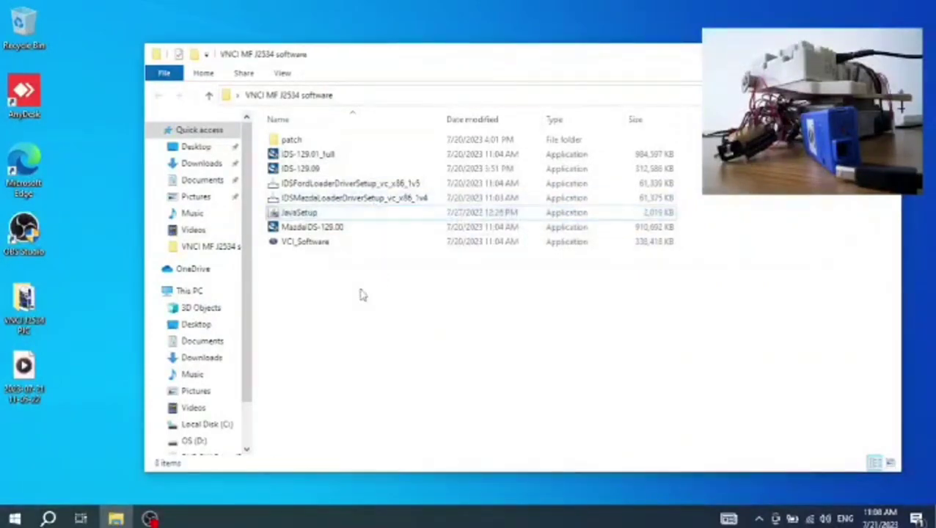
pyautogui.click(386, 247)
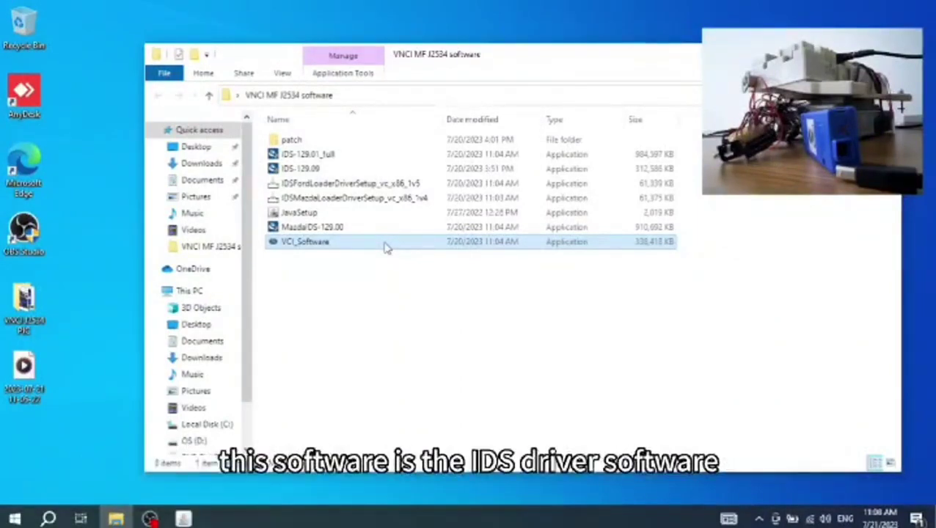
pyautogui.click(384, 279)
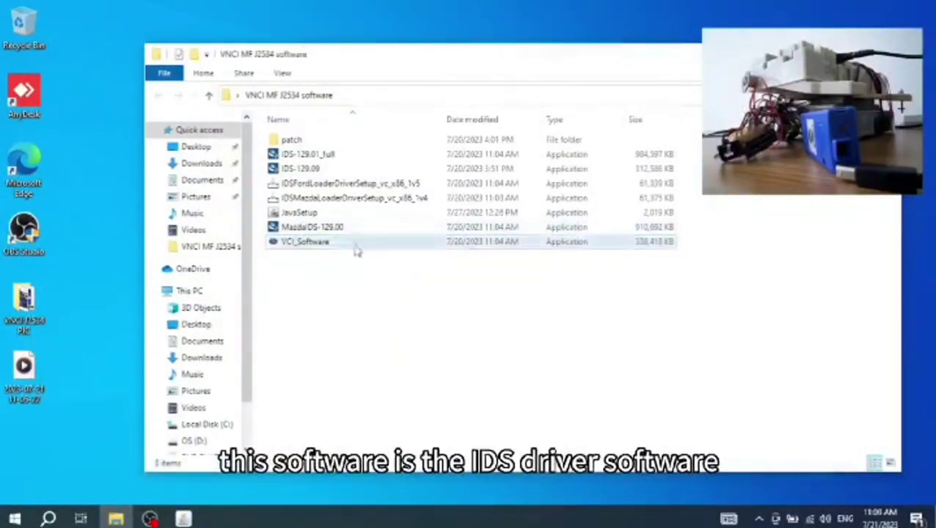
pyautogui.doubleClick(356, 247)
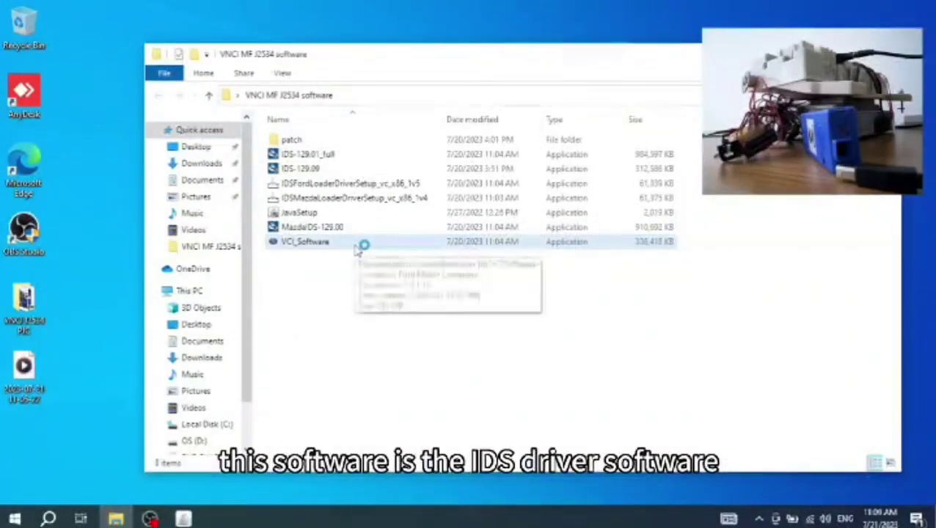
# Step: Point out the IDS-129.01_full and MazdaIDS-129.00 installers, then reselect VCI_Software
pyautogui.click(374, 156)
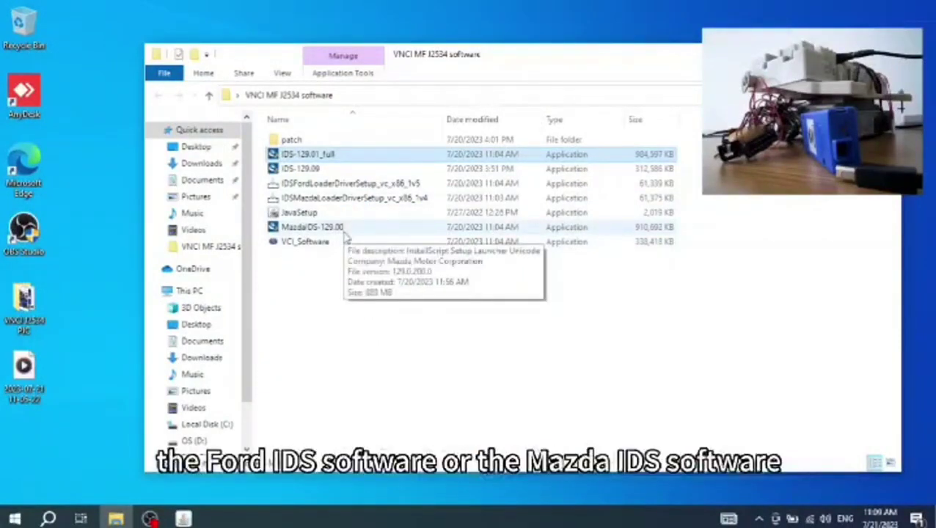
pyautogui.click(345, 232)
pyautogui.click(375, 153)
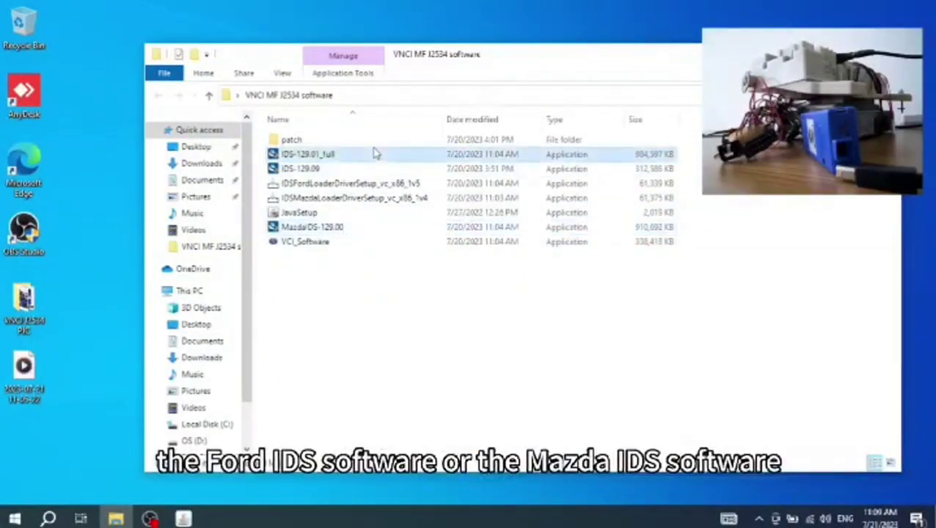
pyautogui.click(346, 230)
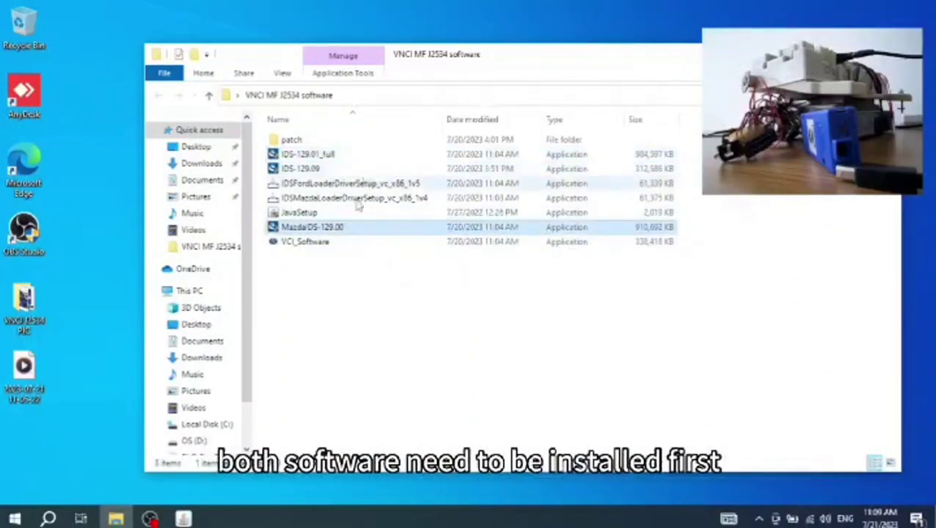
pyautogui.click(328, 244)
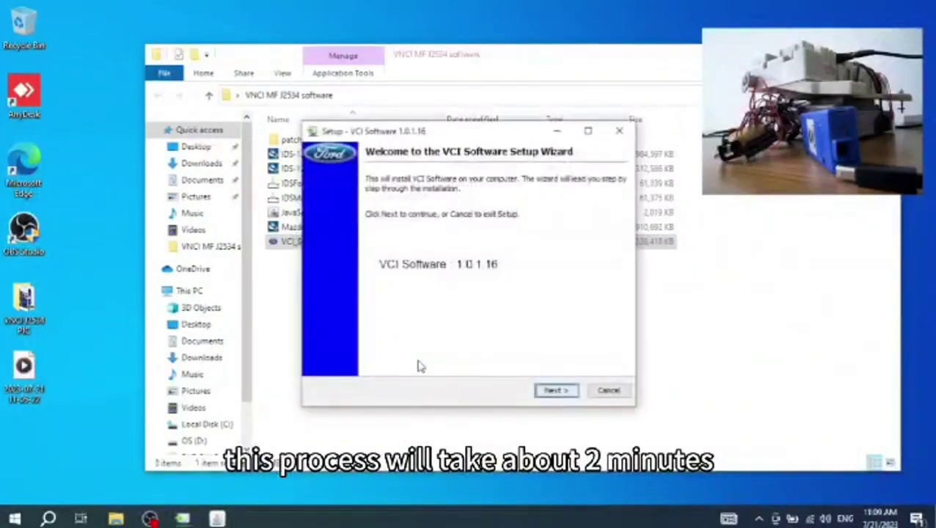
# Step: Start the VCI Software 1.0.1.16 installation and arrange its progress window beside the folder window
pyautogui.click(552, 391)
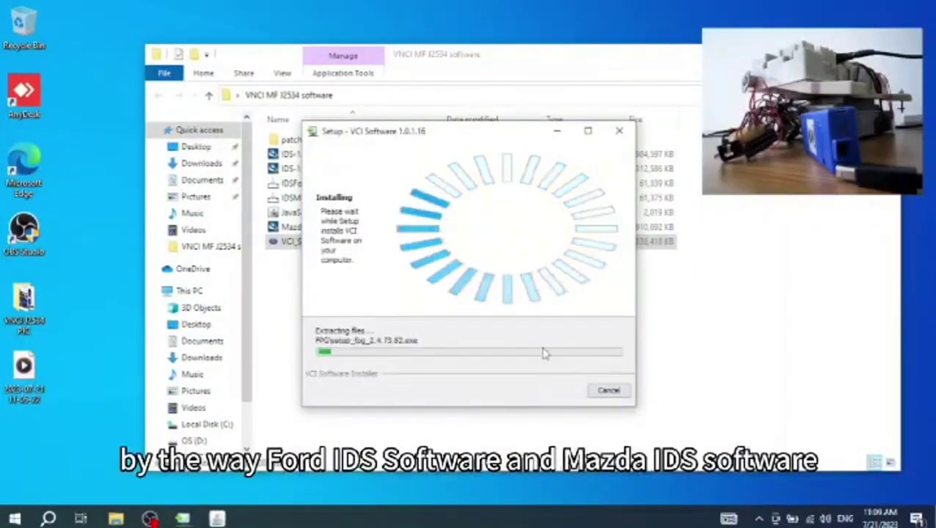
pyautogui.moveTo(462, 136); pyautogui.dragTo(761, 123)
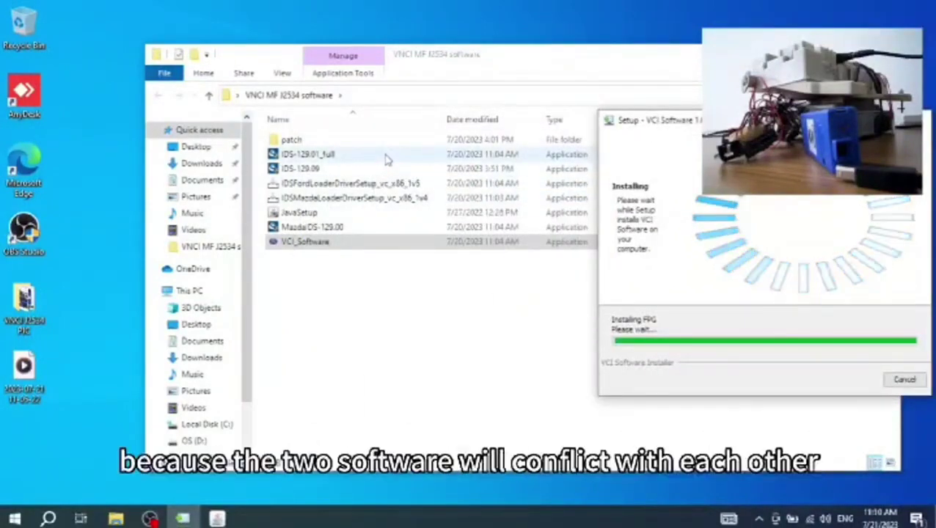
pyautogui.click(354, 232)
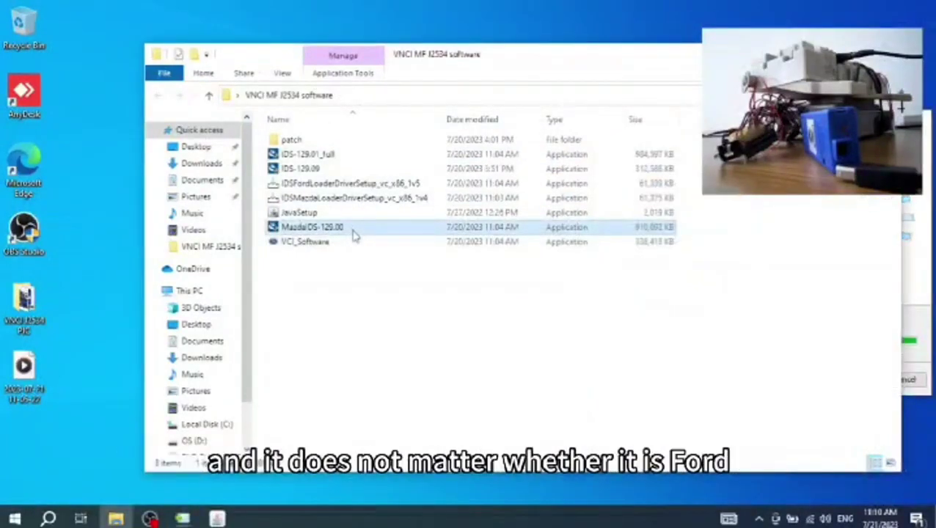
pyautogui.moveTo(514, 58); pyautogui.dragTo(428, 54)
# Step: Select JavaSetup, VCI_Software and then IDSFordLoaderDriverSetup in the software folder
pyautogui.click(274, 326)
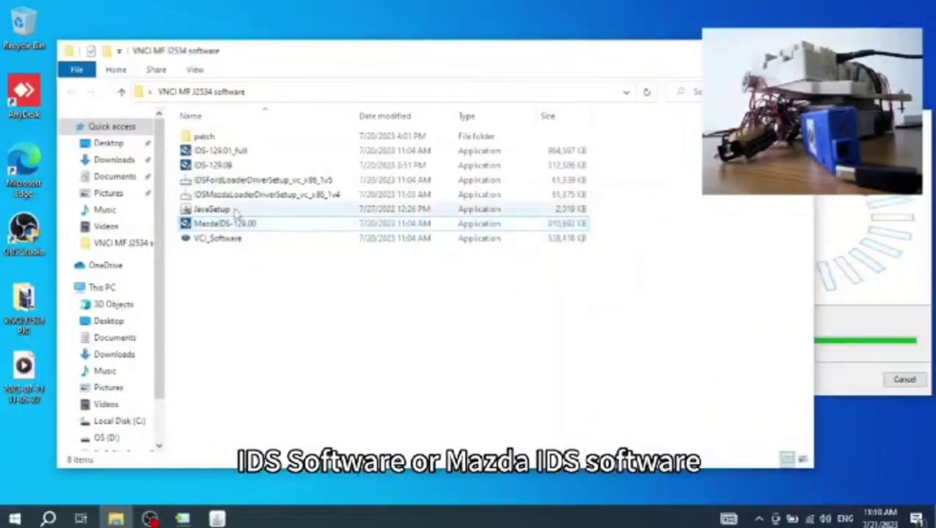
pyautogui.click(235, 212)
pyautogui.click(232, 246)
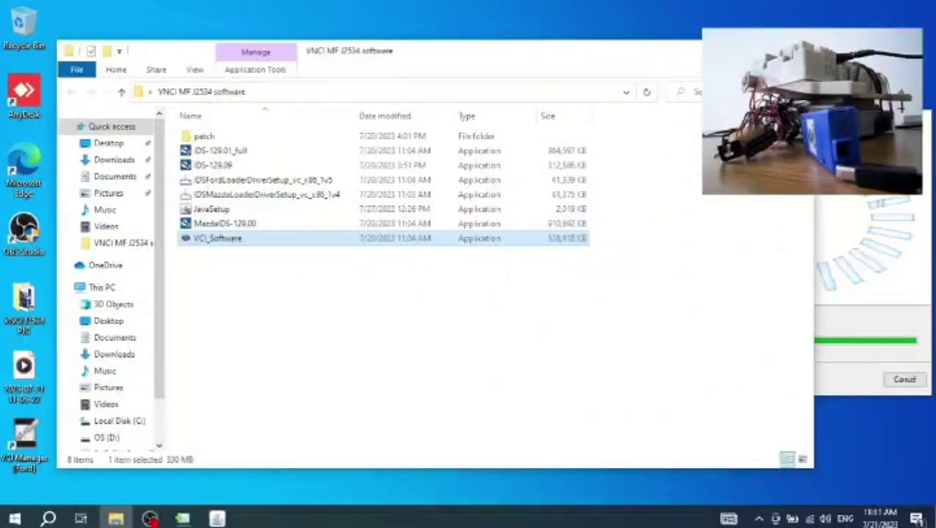
pyautogui.click(336, 182)
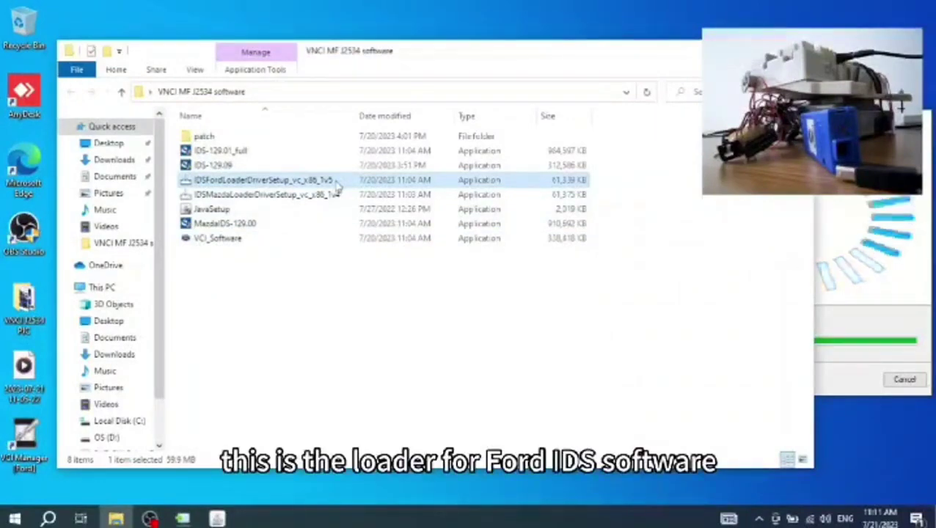
# Step: Point out the Mazda and Ford loader driver setups, then run MazdaIDS-129.00
pyautogui.click(330, 197)
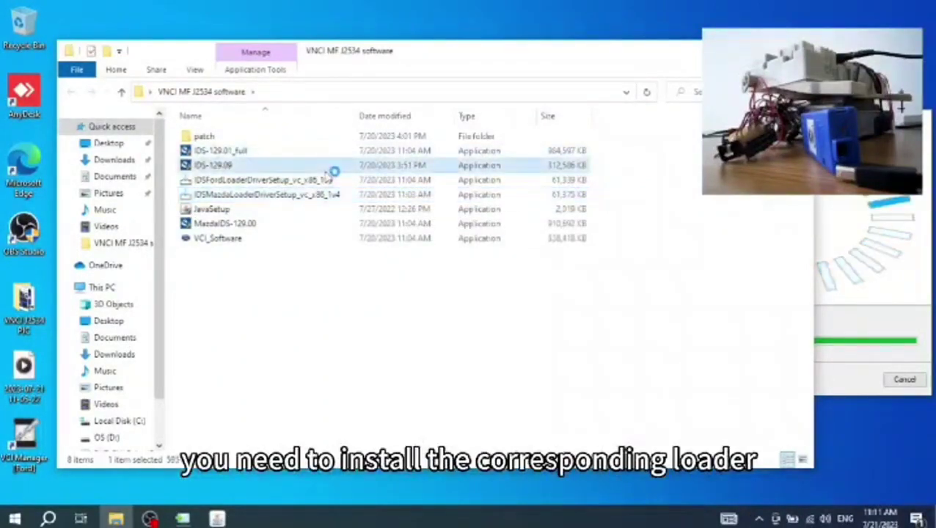
pyautogui.click(328, 180)
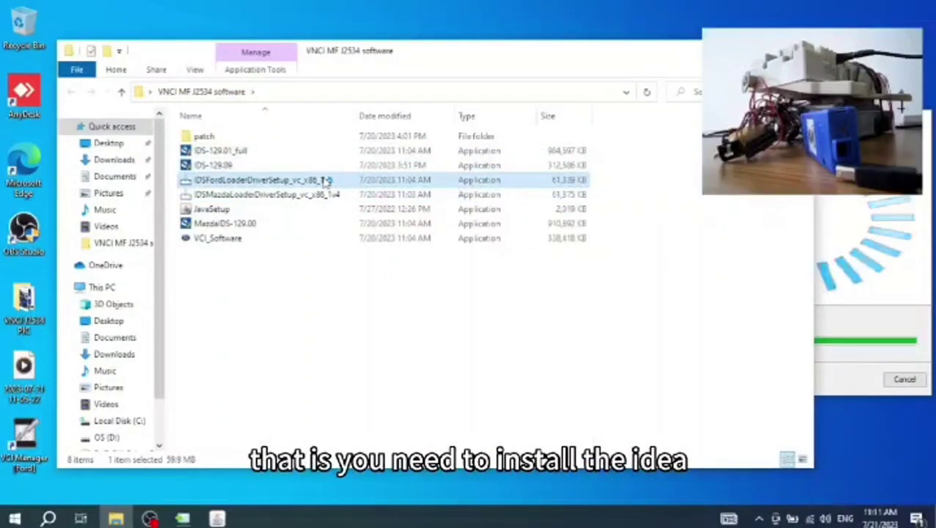
pyautogui.doubleClick(292, 227)
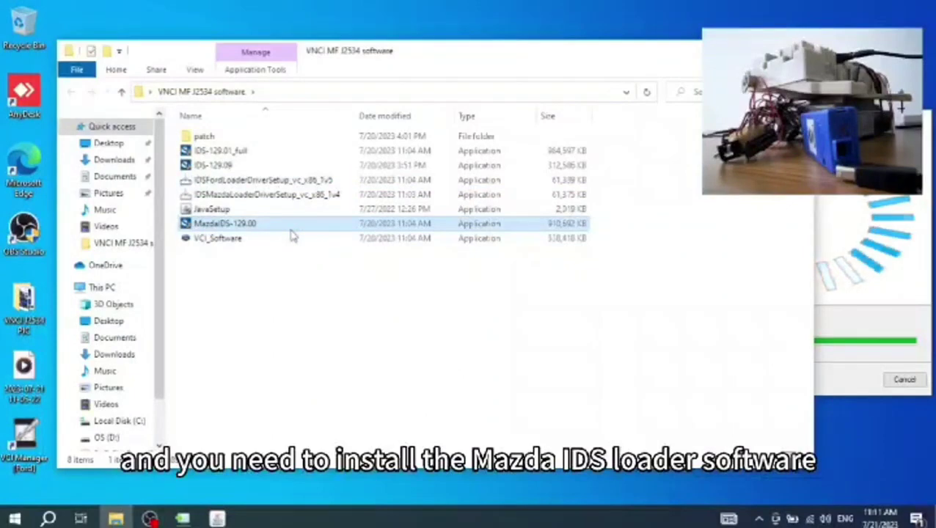
# Step: Finish and close the VCI Software setup, move the folder window right, and select IDS-129.01_full
pyautogui.click(314, 198)
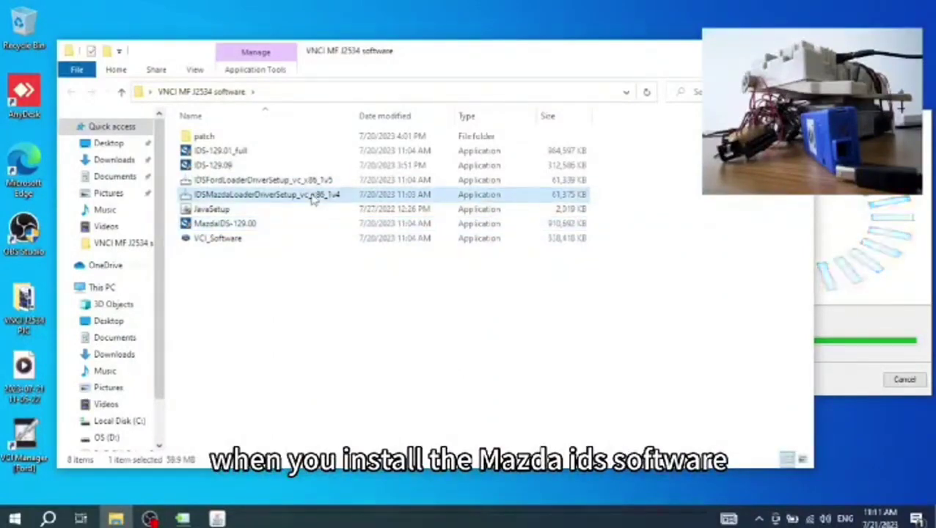
pyautogui.click(285, 300)
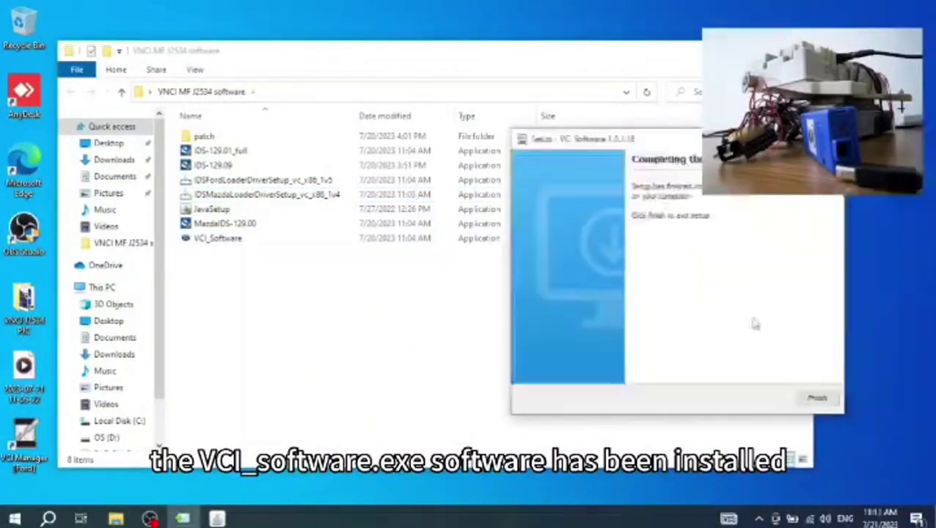
pyautogui.click(818, 400)
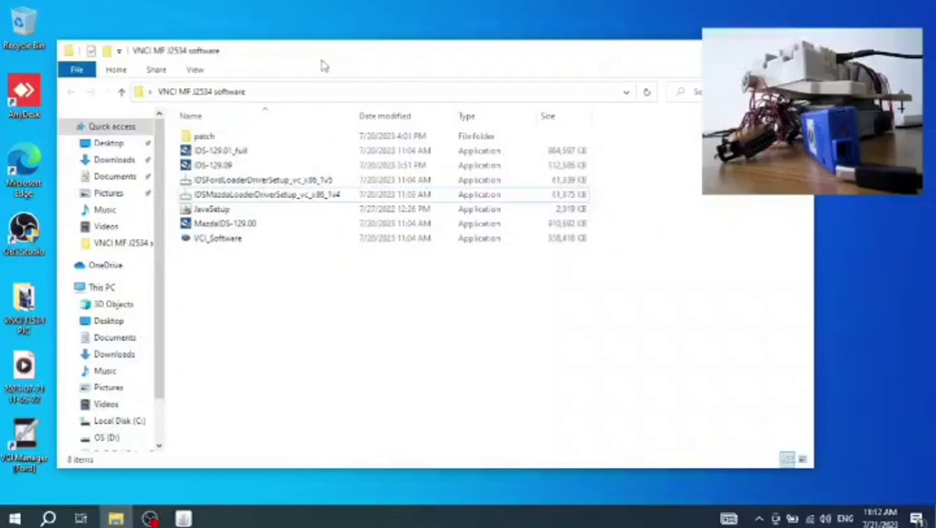
pyautogui.moveTo(320, 60); pyautogui.dragTo(415, 56)
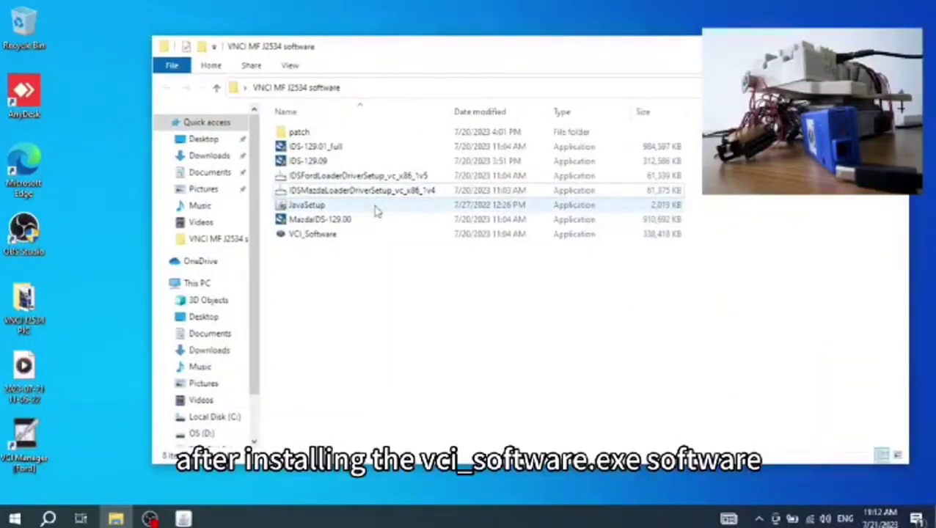
pyautogui.click(341, 238)
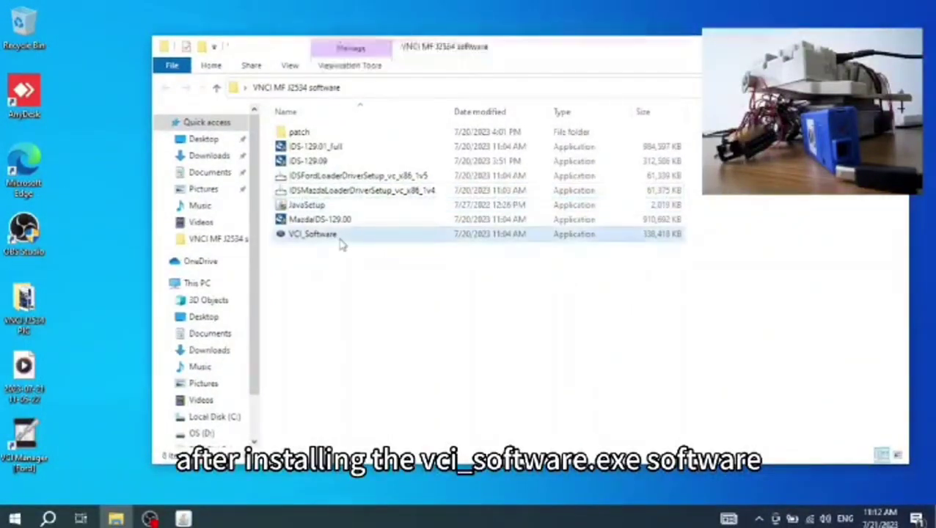
pyautogui.click(359, 151)
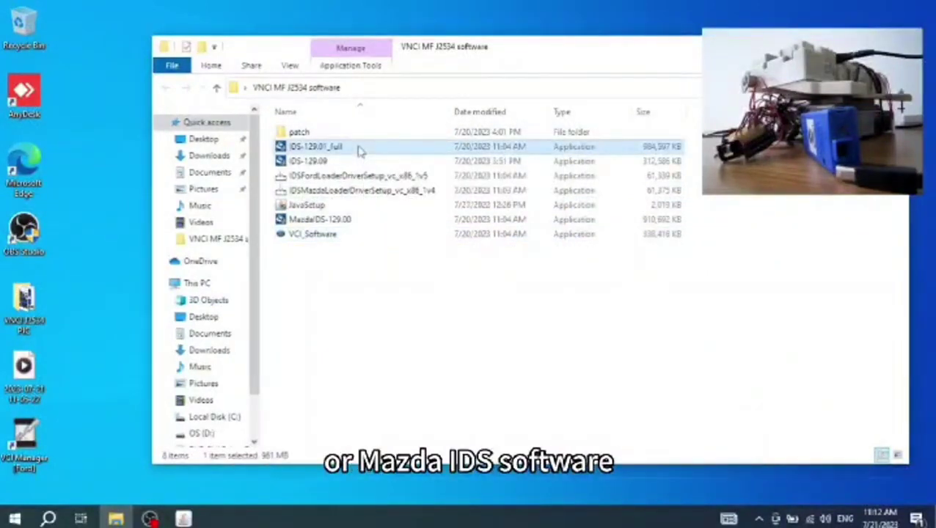
# Step: Run IDS-129.01_full in English (United States), accept the restart warning and licence, and reach Destination
pyautogui.doubleClick(360, 151)
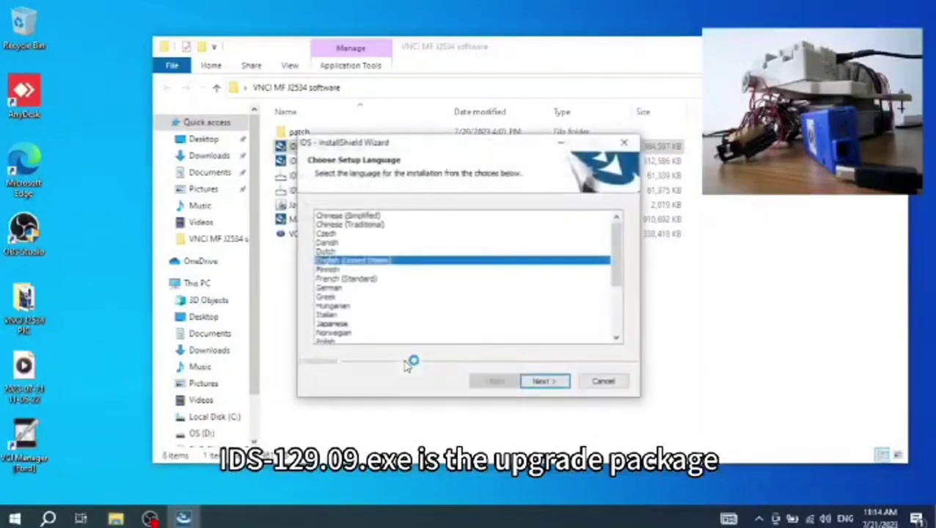
pyautogui.click(541, 382)
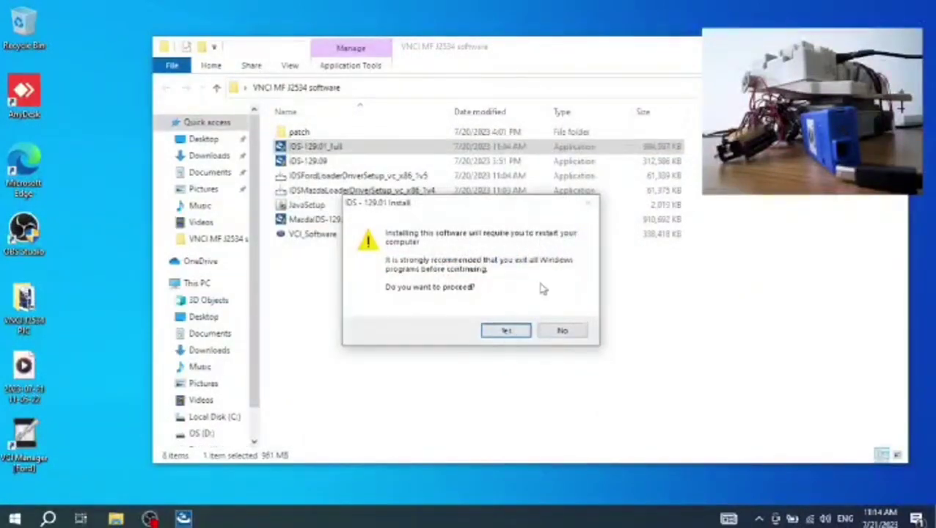
pyautogui.click(511, 330)
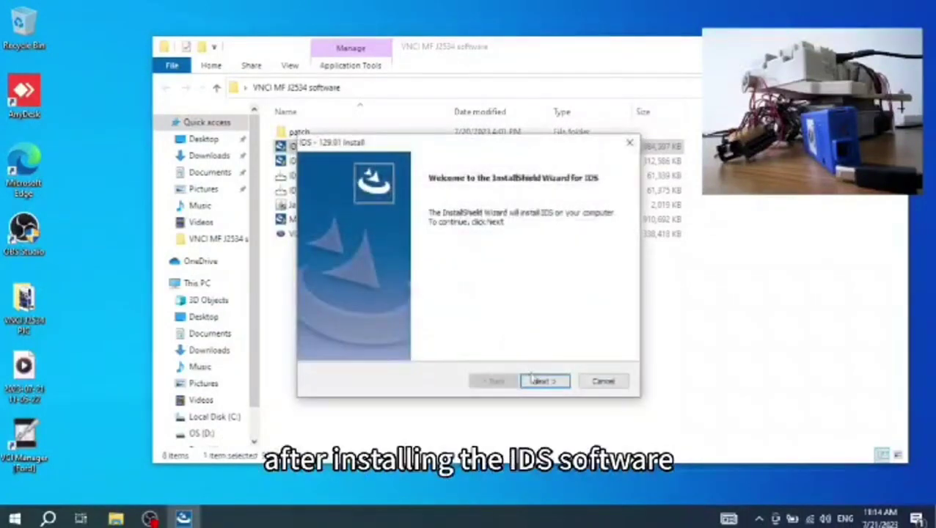
pyautogui.click(539, 381)
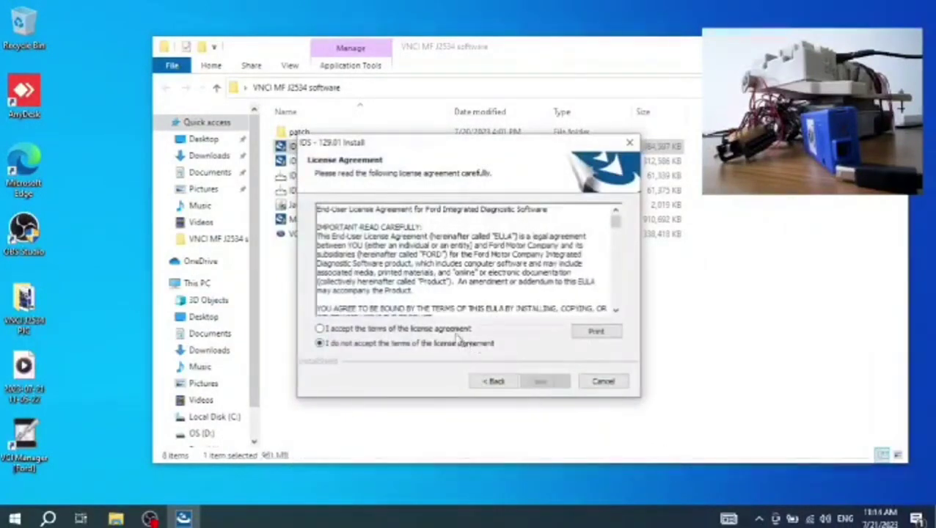
pyautogui.click(456, 329)
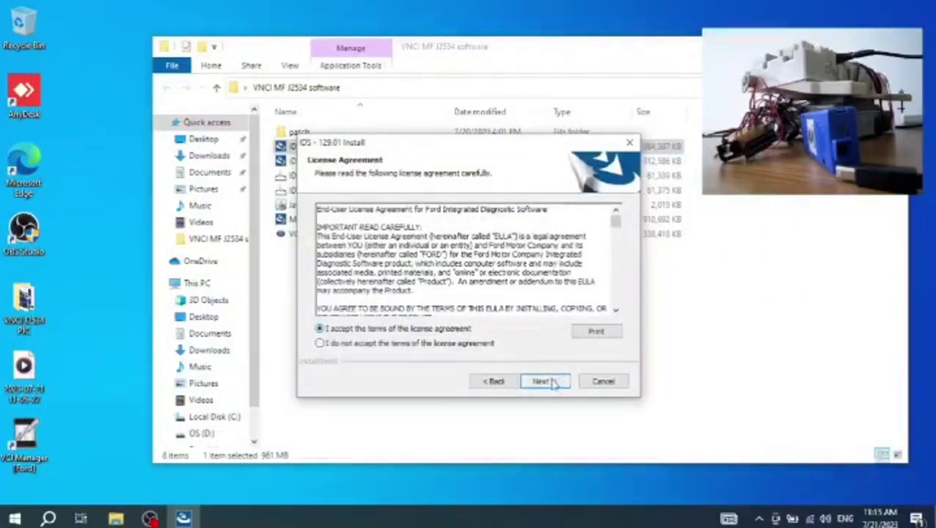
pyautogui.click(553, 384)
# Step: Install IDS 129.01 to the default Ford Motor Company\IDS folder and acknowledge the VCI firmware notice
pyautogui.click(556, 407)
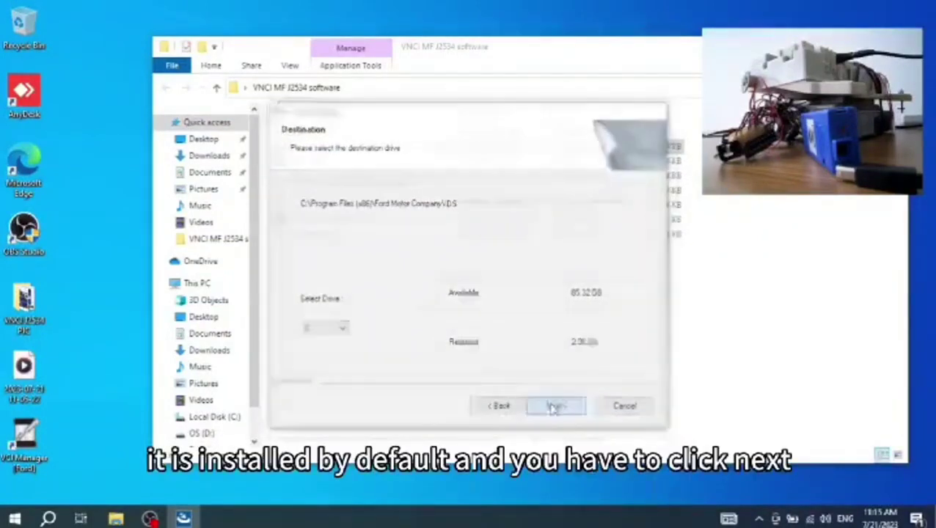
pyautogui.click(557, 408)
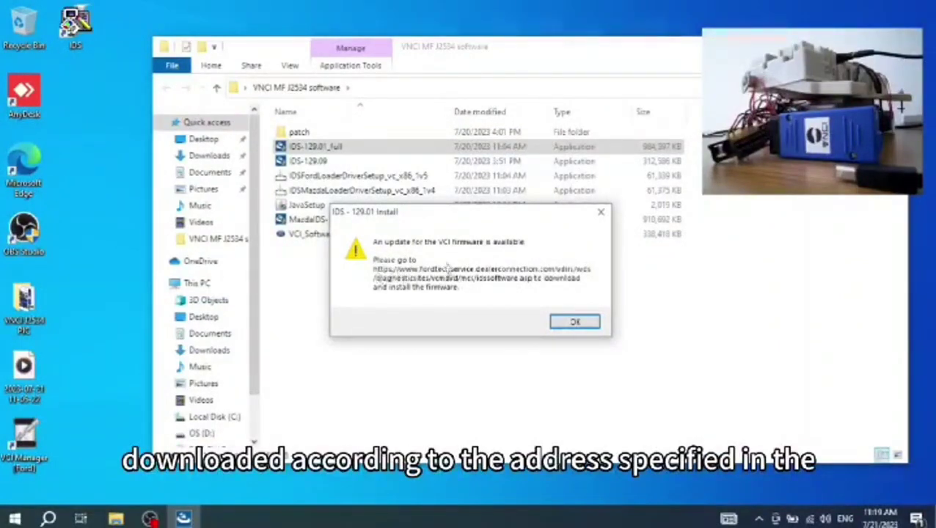
pyautogui.click(576, 324)
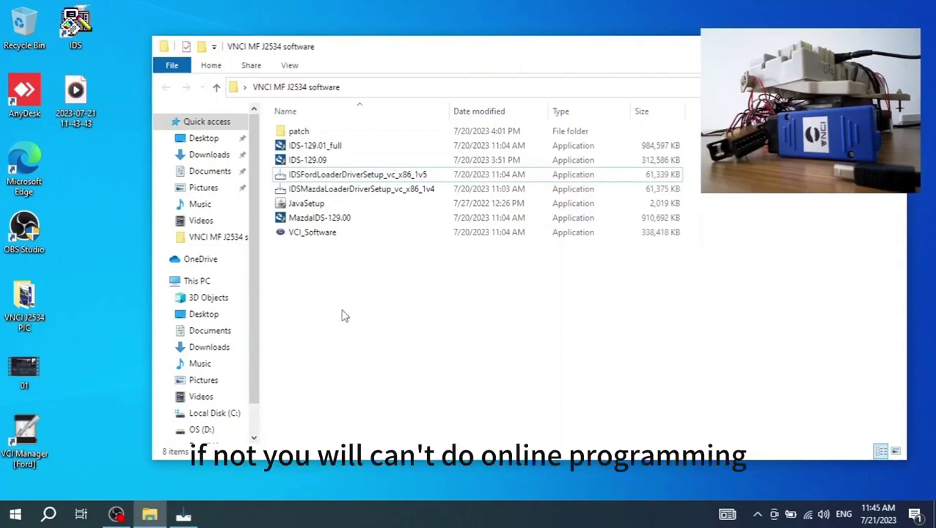
# Step: Install IDS Loader Ford in English with default folder, USB drivers and VS2022, choosing restart later
pyautogui.click(184, 515)
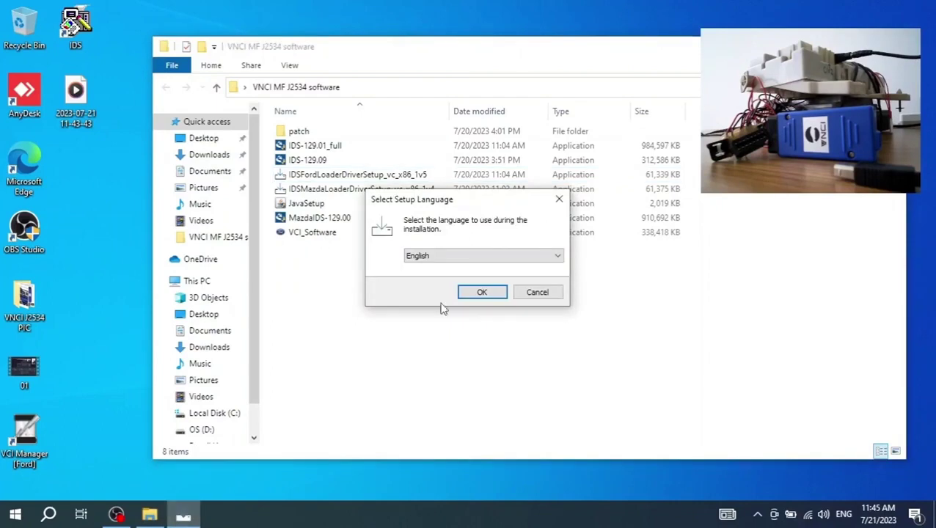
pyautogui.click(482, 292)
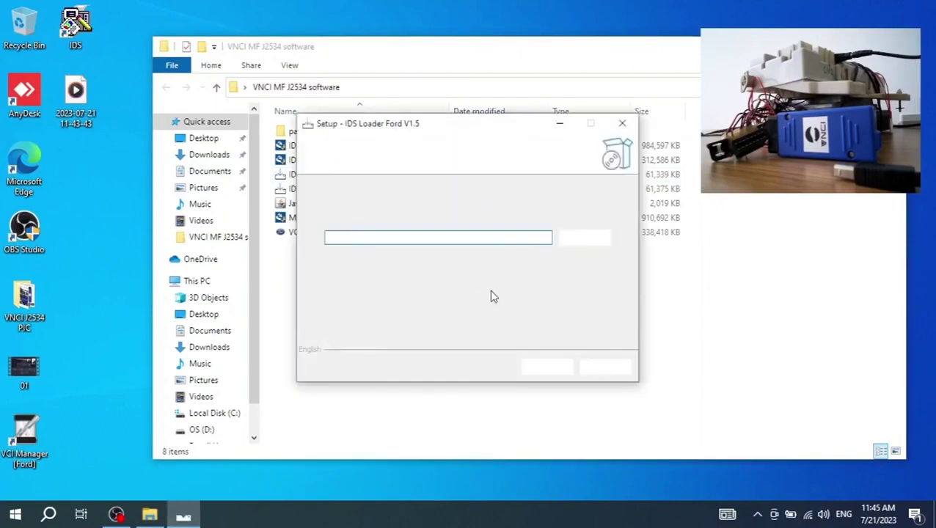
pyautogui.click(543, 367)
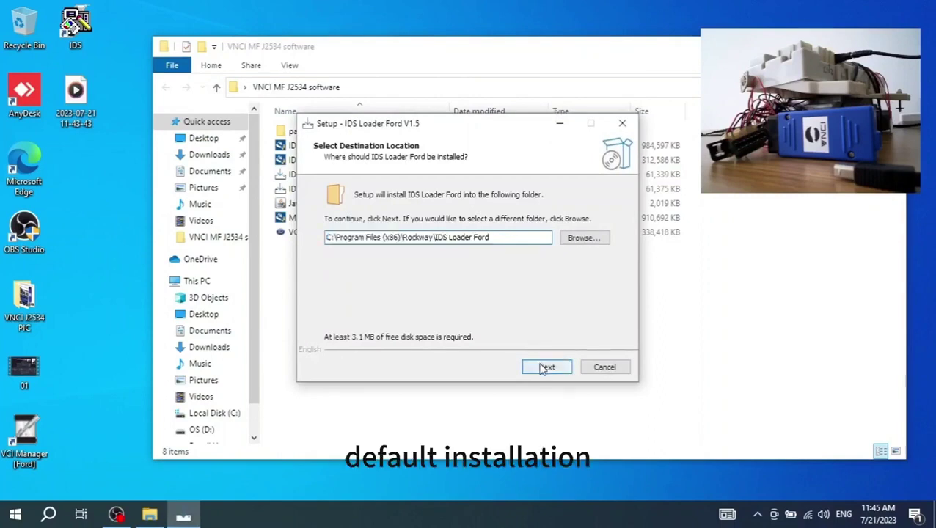
pyautogui.click(545, 368)
pyautogui.click(545, 368)
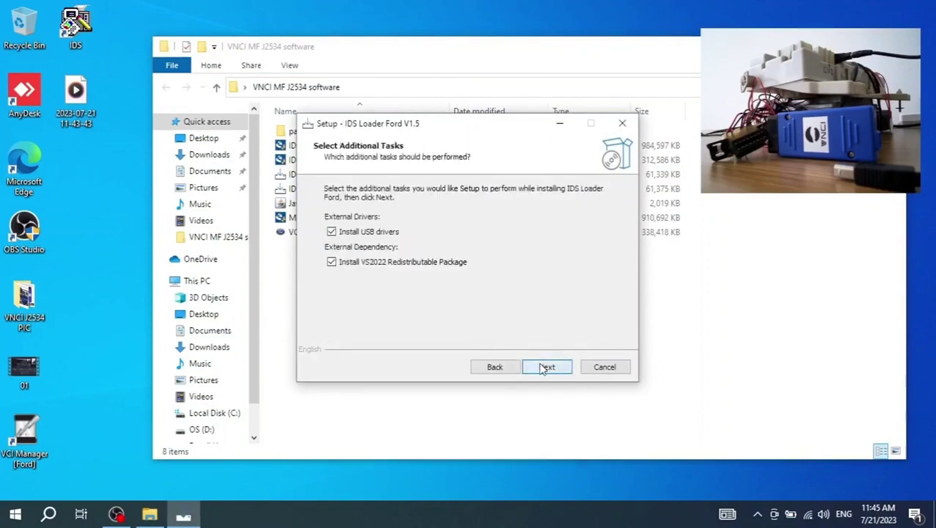
pyautogui.click(545, 368)
pyautogui.click(545, 368)
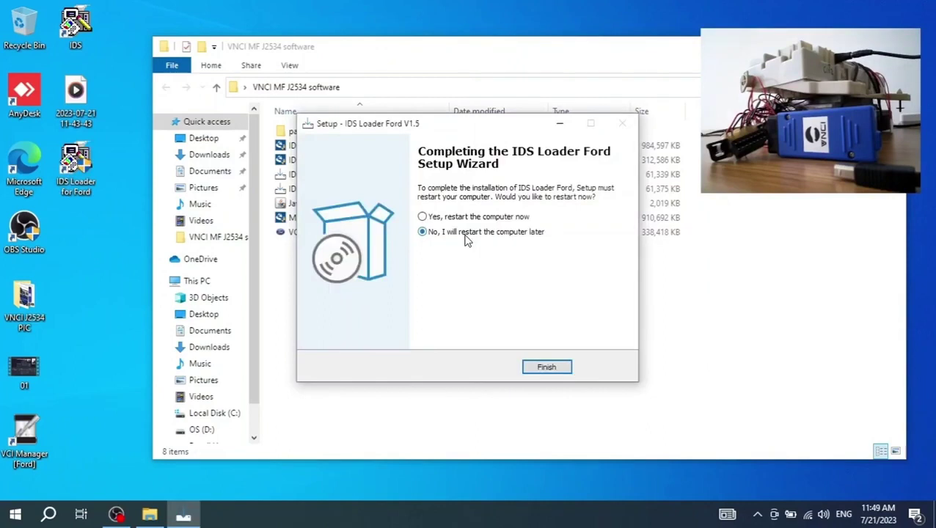
pyautogui.click(550, 367)
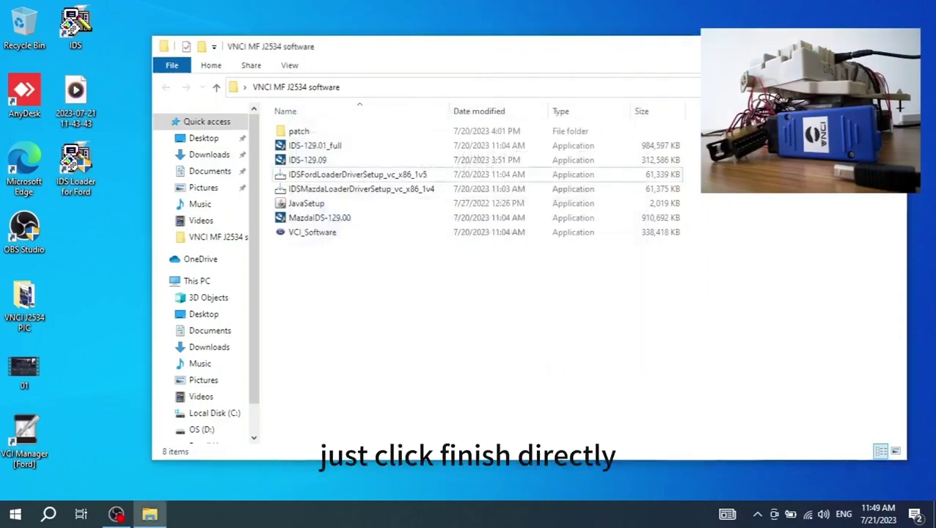
# Step: Close the software folder window and deselect the IDS desktop shortcut
pyautogui.click(891, 46)
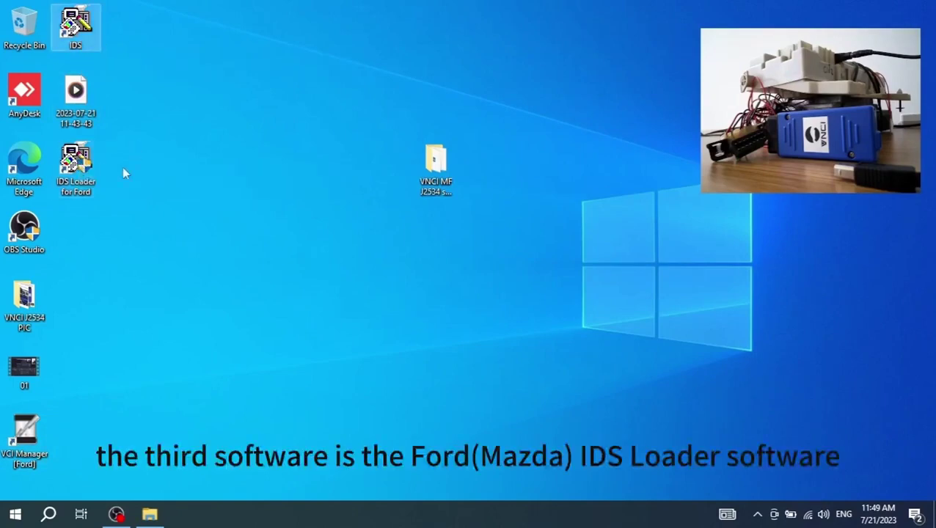
pyautogui.click(167, 156)
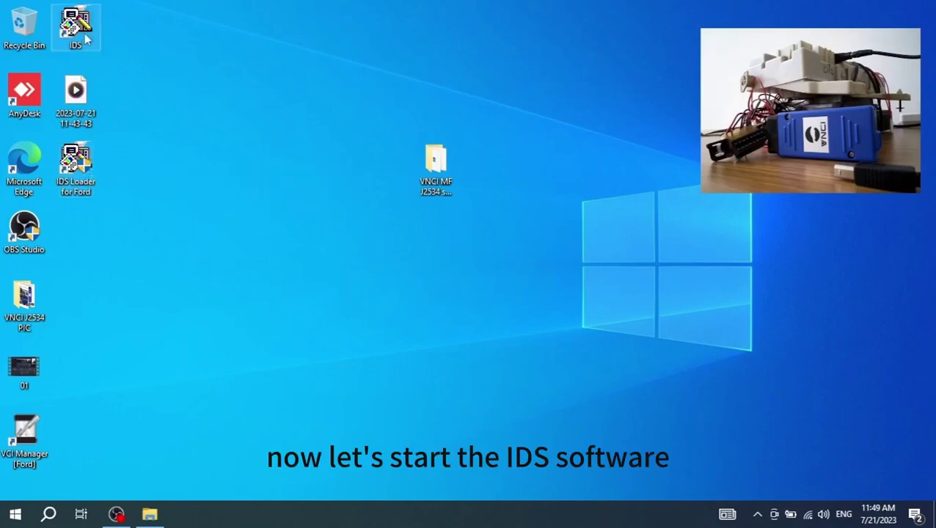
pyautogui.doubleClick(72, 172)
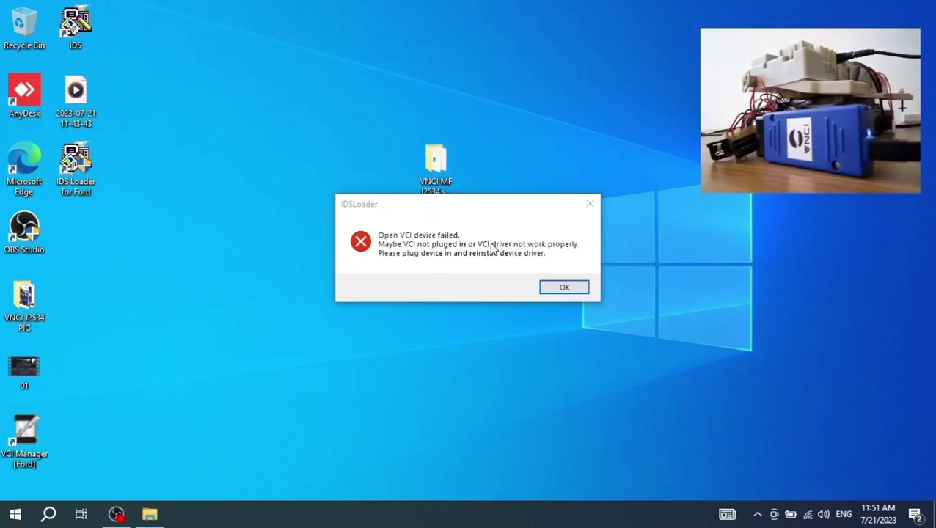
pyautogui.click(577, 293)
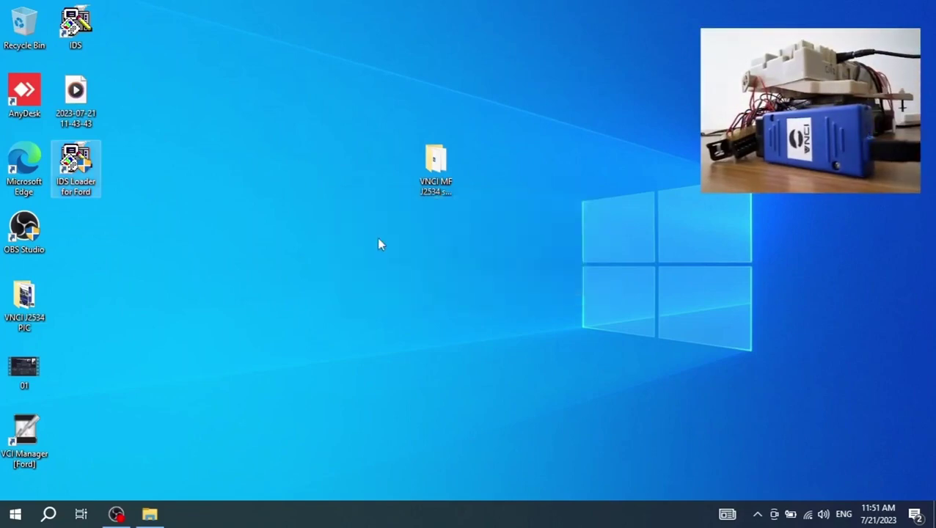
# Step: Relaunch IDS Loader for Ford from its desktop icon to bring up the Loading window
pyautogui.doubleClick(73, 178)
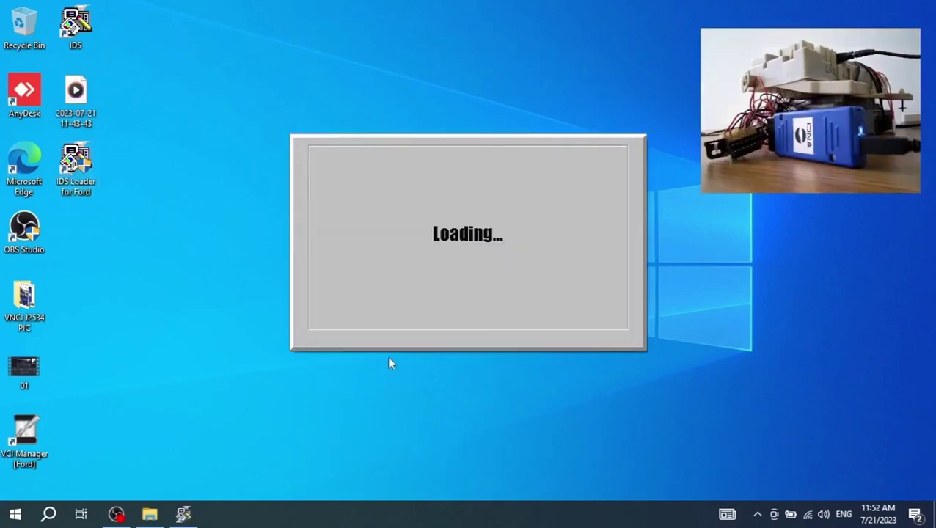